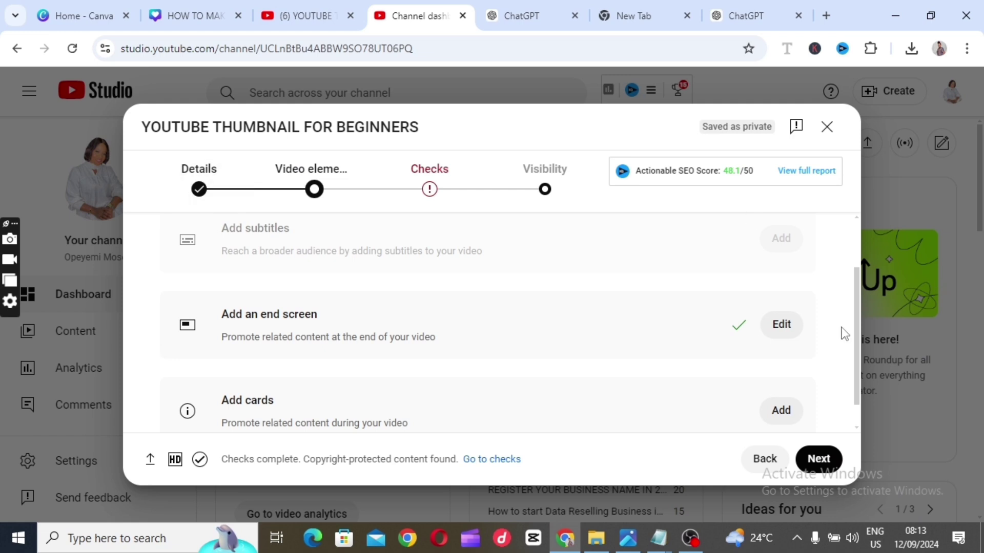
Review the video's details, then return to the Video elements step
scroll(856, 339, "up", 2)
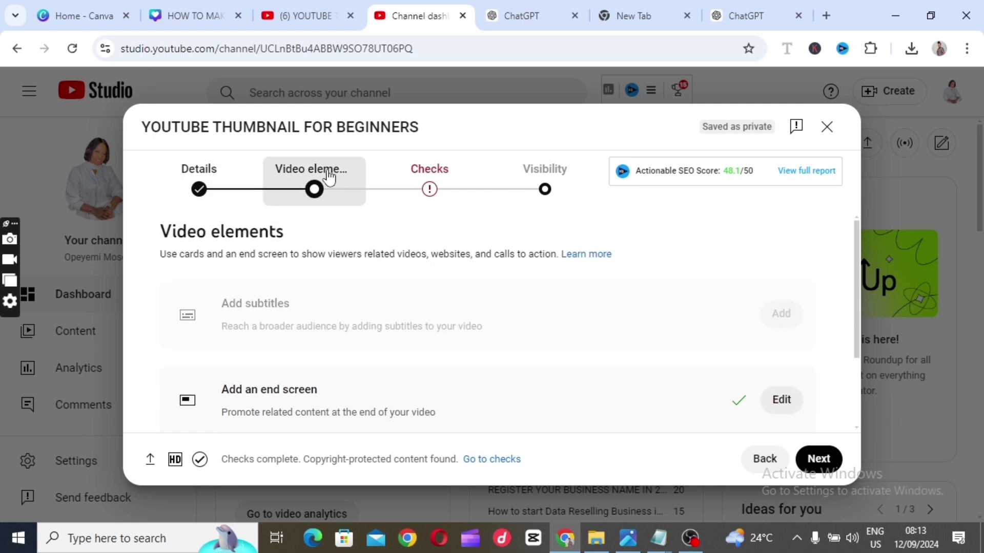
left_click(199, 191)
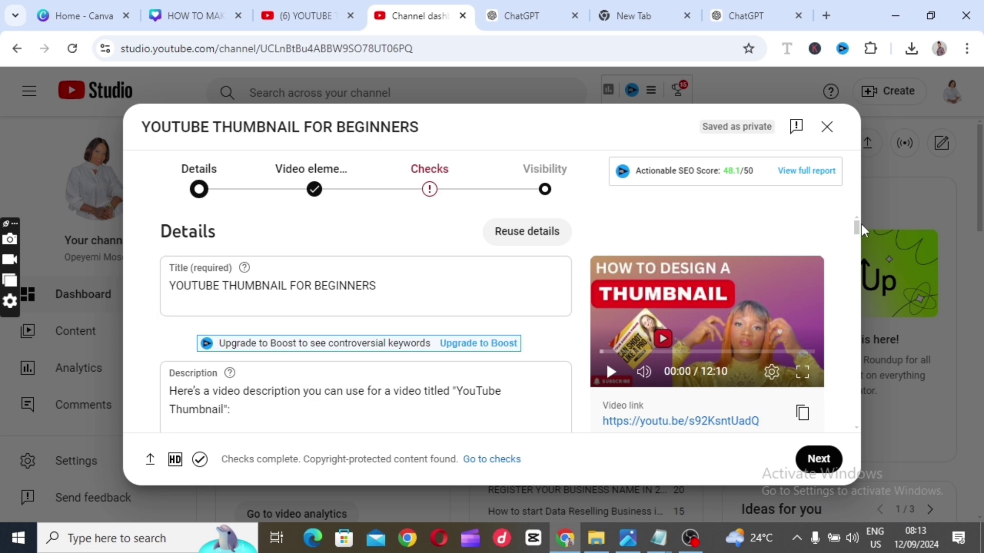
left_click_drag(857, 231, 853, 288)
left_click(818, 459)
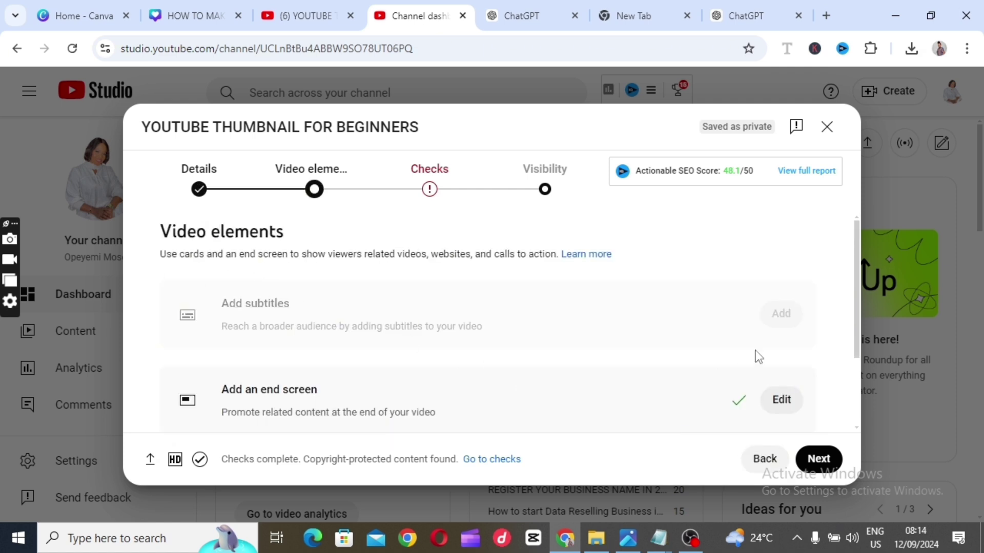
left_click_drag(856, 278, 856, 317)
Add a Video element to the end screen and select its Best for viewer element
left_click(781, 342)
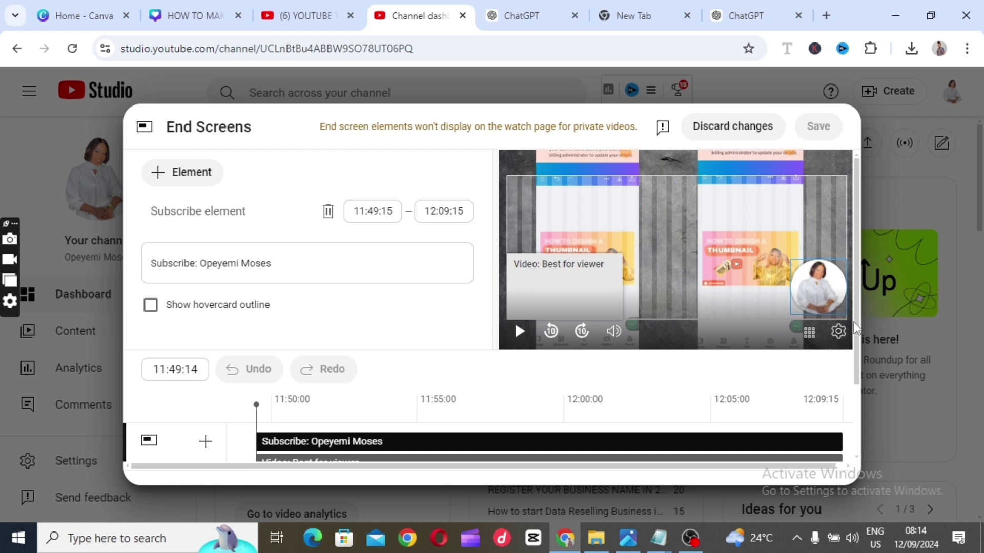
left_click_drag(859, 319, 855, 365)
scroll(178, 184, "up", 2)
left_click(179, 174)
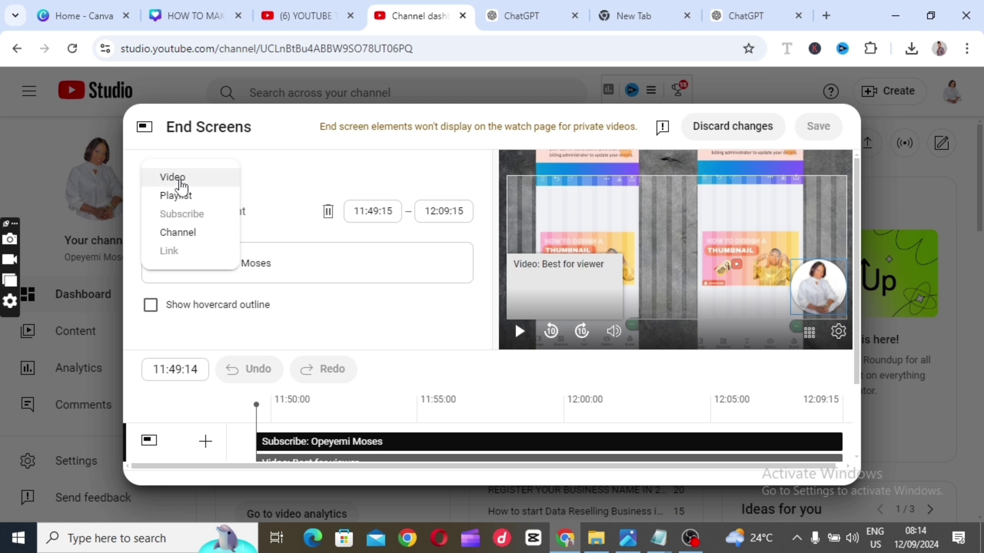
left_click(177, 180)
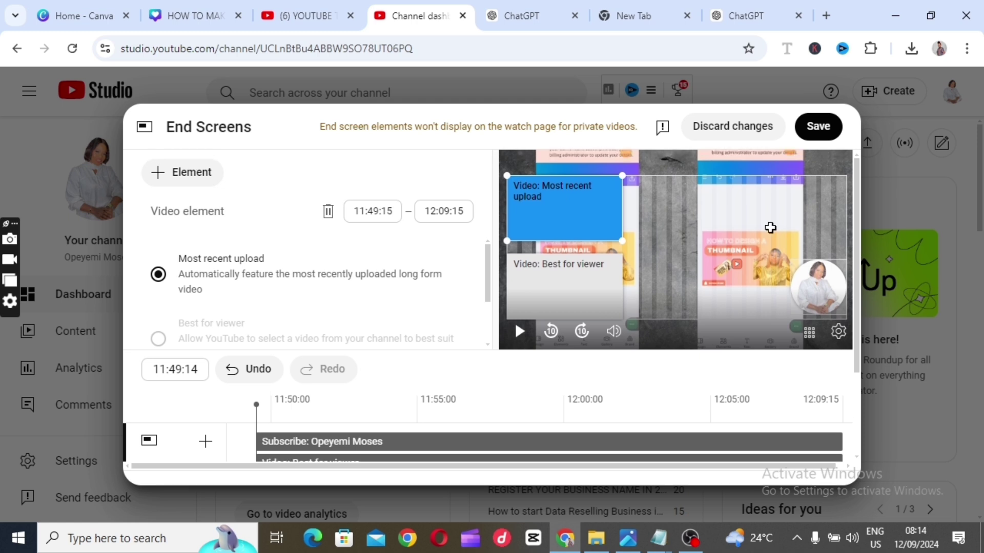
left_click(575, 277)
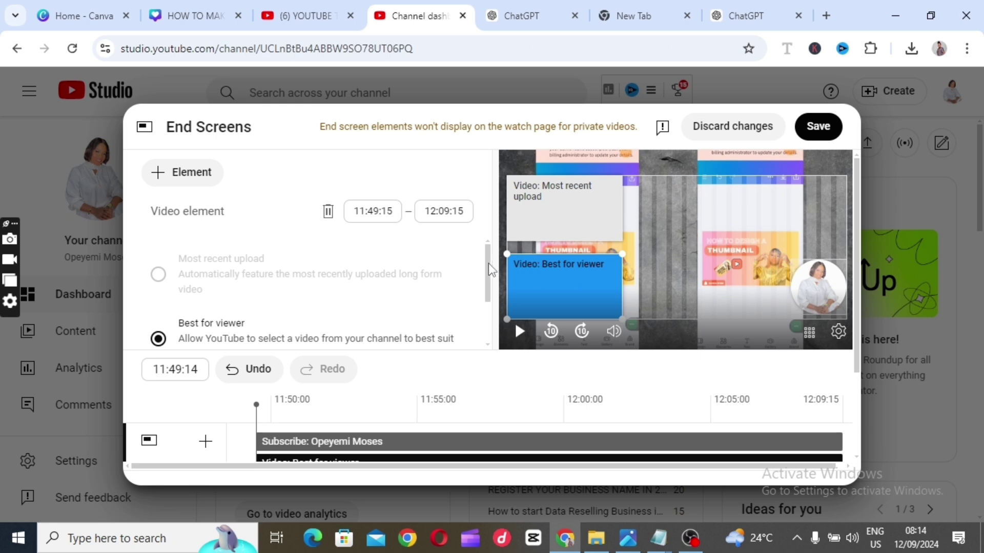
left_click_drag(487, 264, 484, 309)
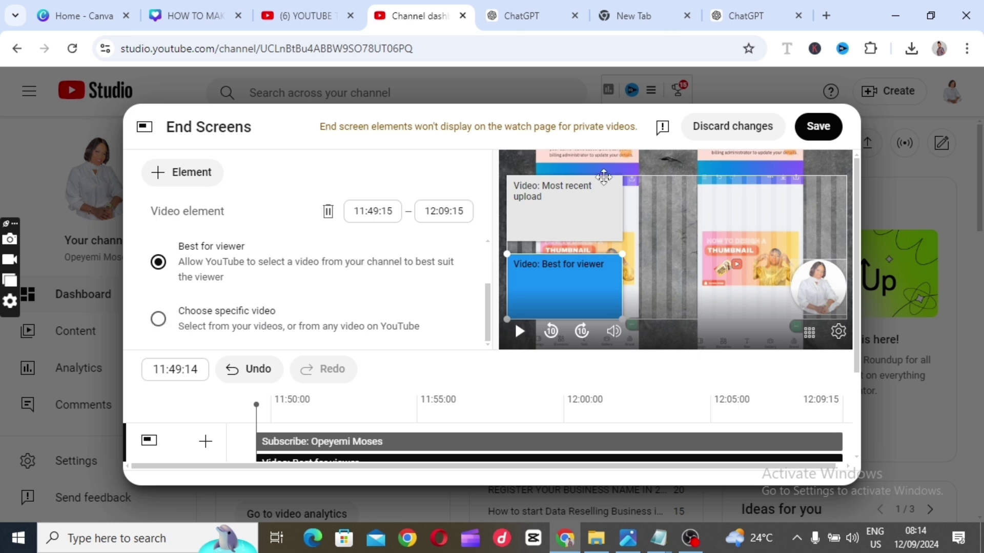
Switch the Best for viewer element to the specific video 'CapCut Video Editing Tutorial - BEGINNERS GUIDE'
left_click(158, 321)
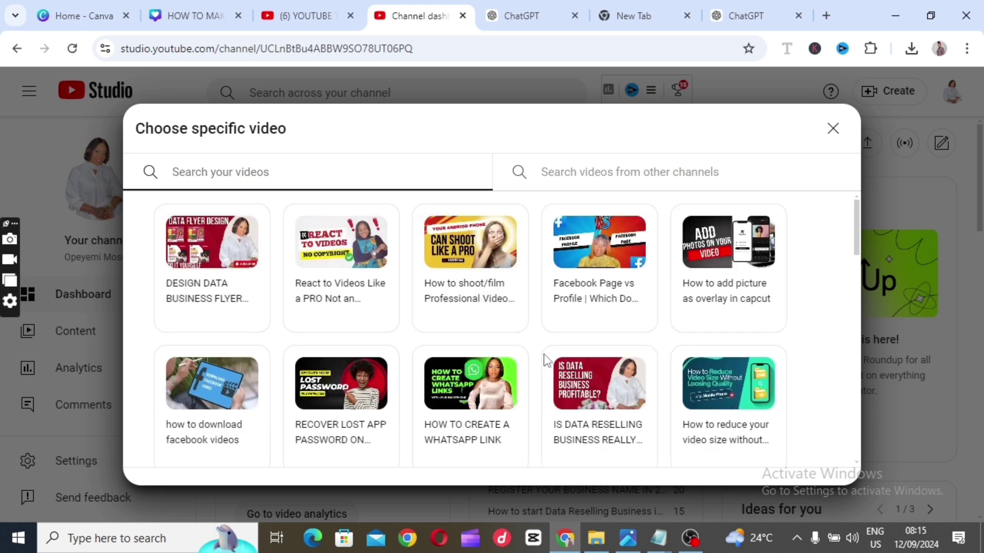
scroll(856, 246, "down", 3)
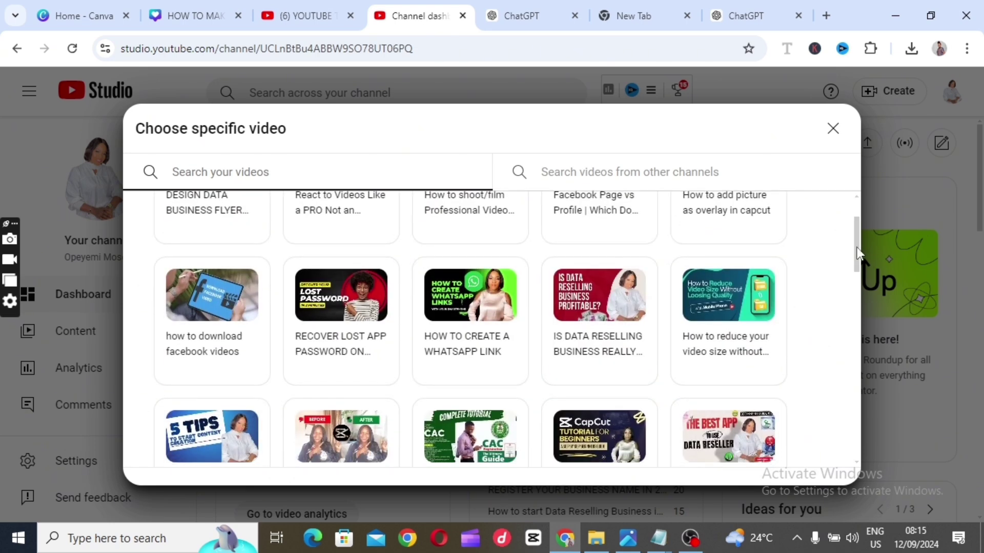
left_click_drag(858, 264, 853, 334)
left_click(584, 349)
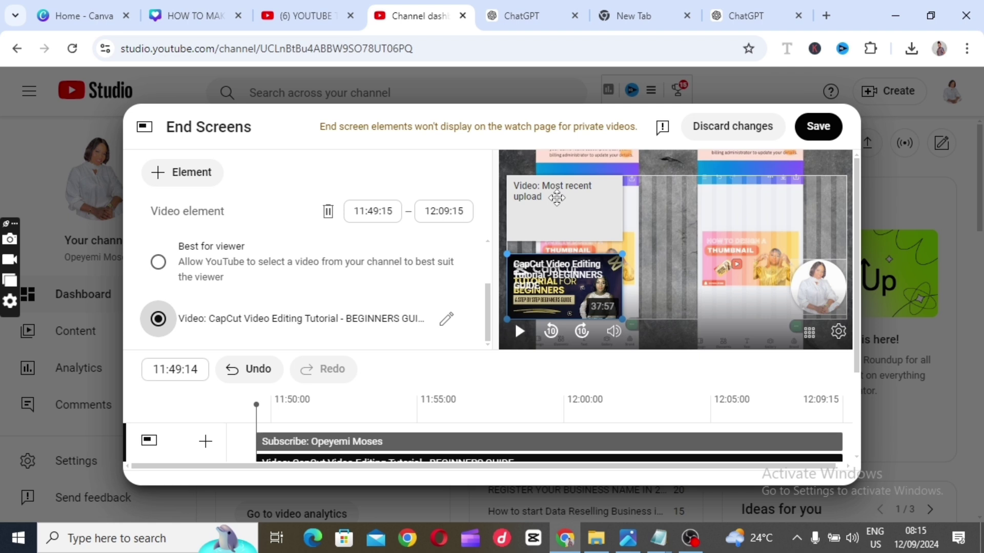
left_click(557, 198)
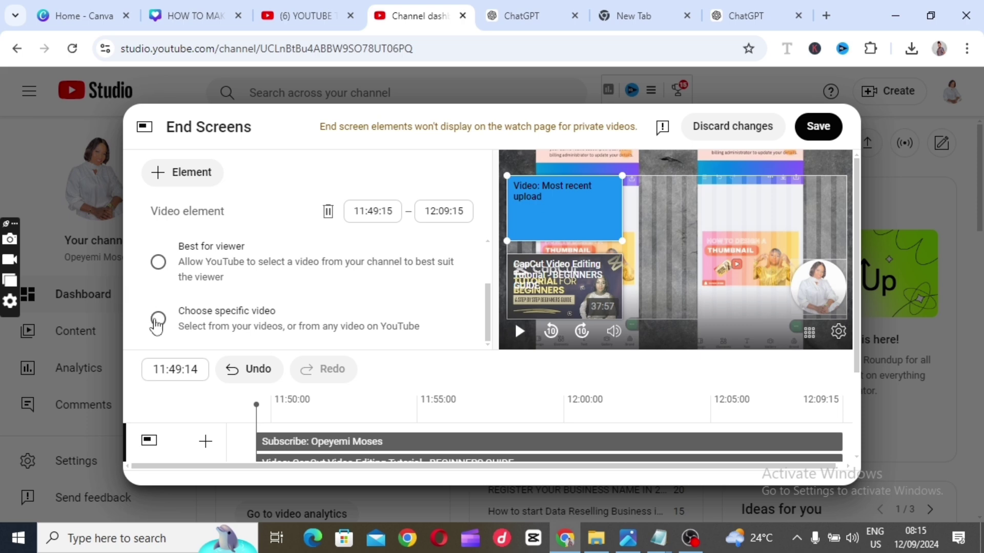
Set the Most recent upload element to the specific video 'DESIGN DATA BUSINESS FLYER WITH CANVA'
left_click(158, 320)
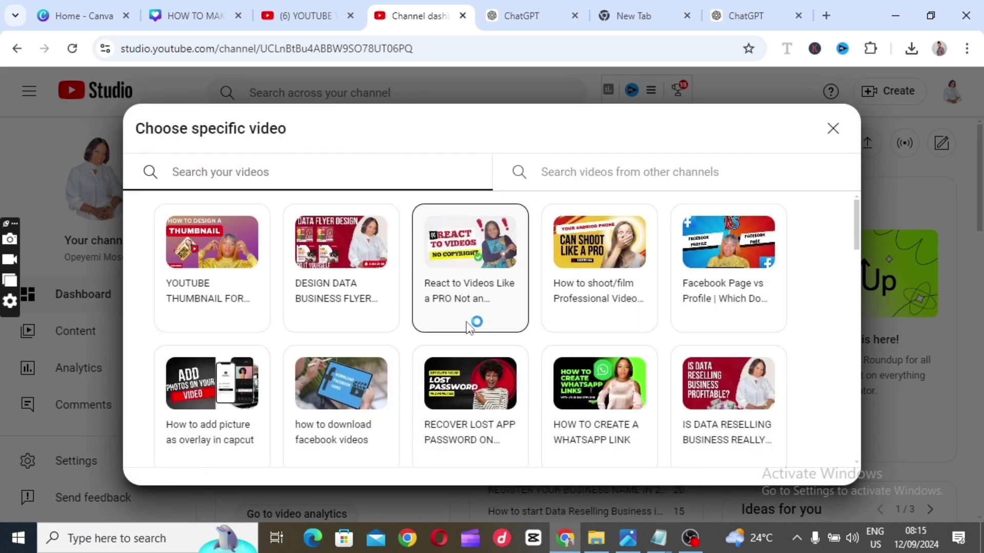
left_click(332, 250)
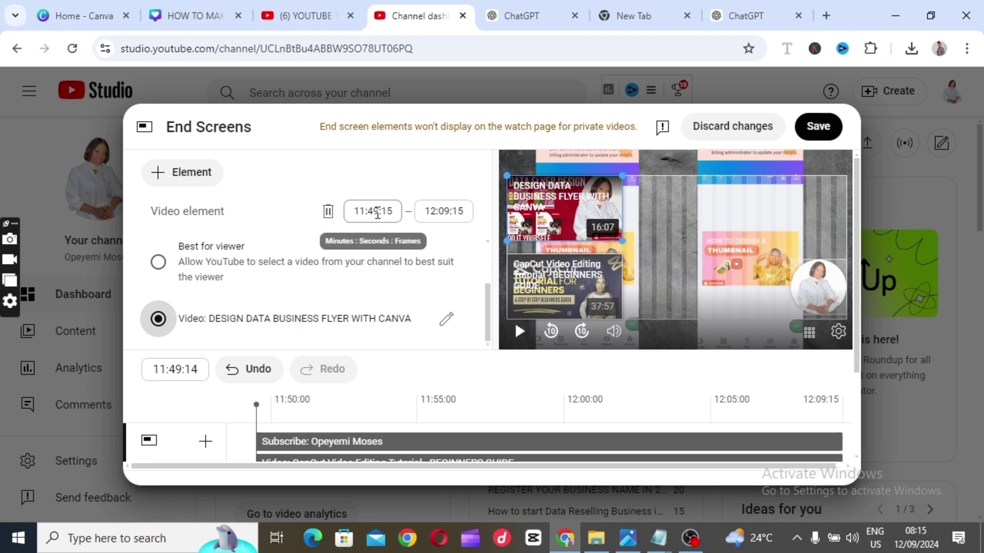
left_click(378, 212)
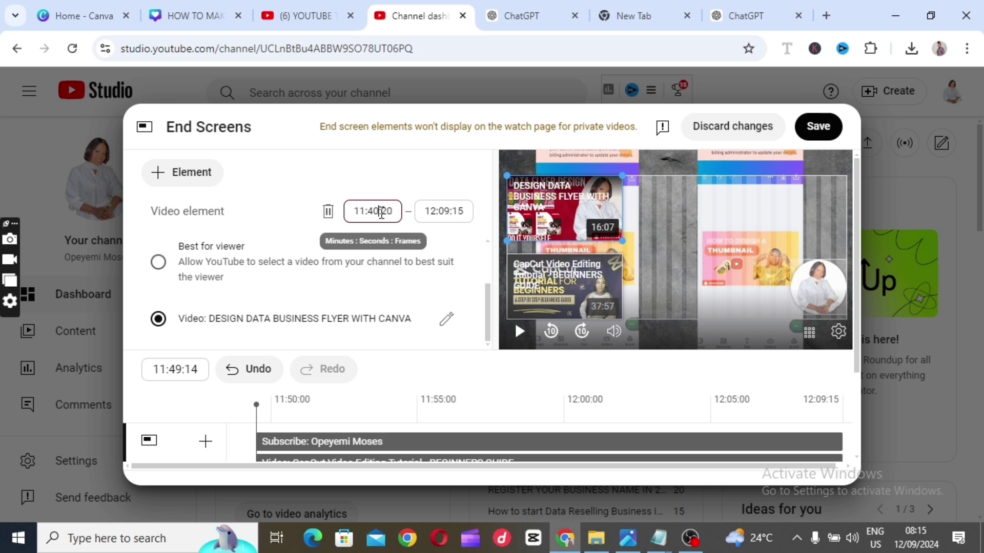
left_click(396, 192)
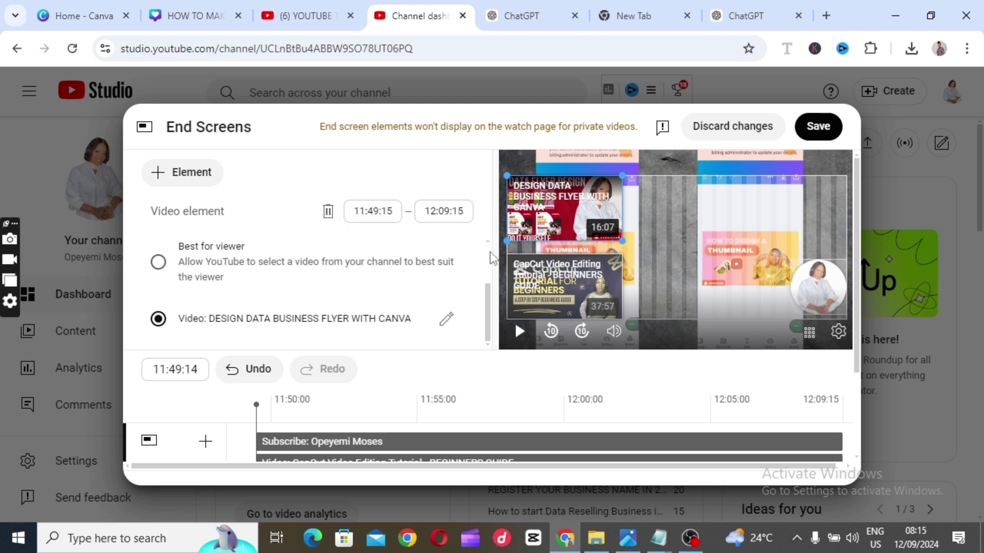
triple_click(484, 311)
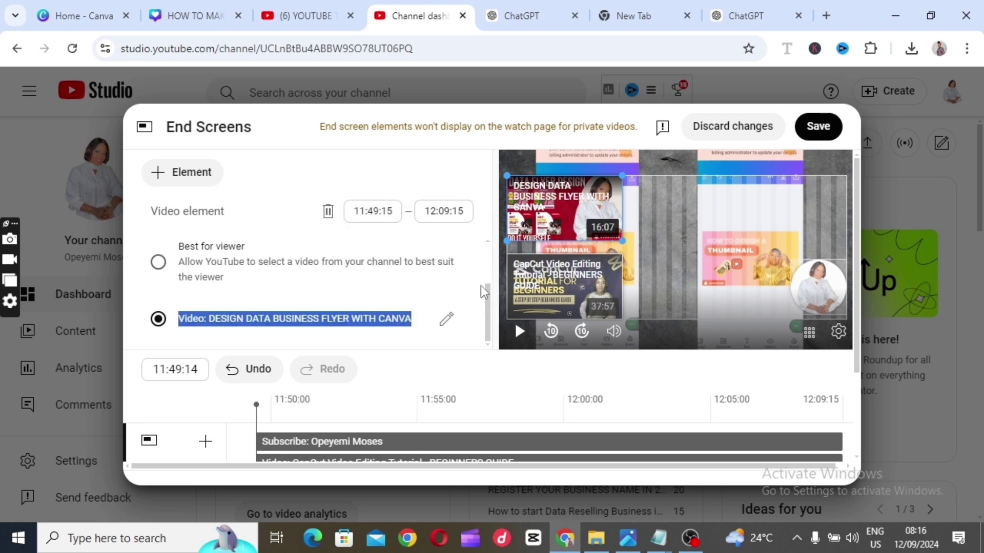
left_click(435, 169)
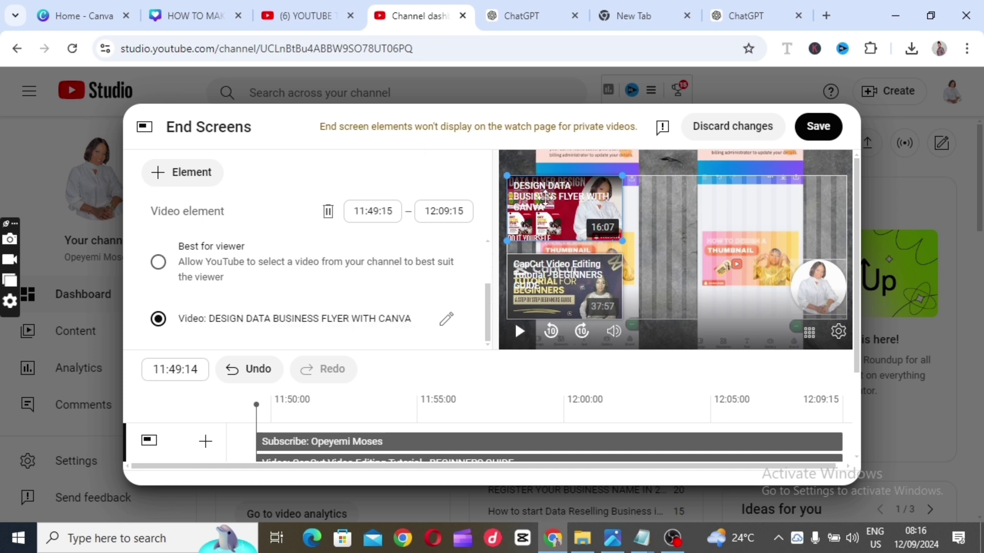
left_click_drag(490, 314, 491, 266)
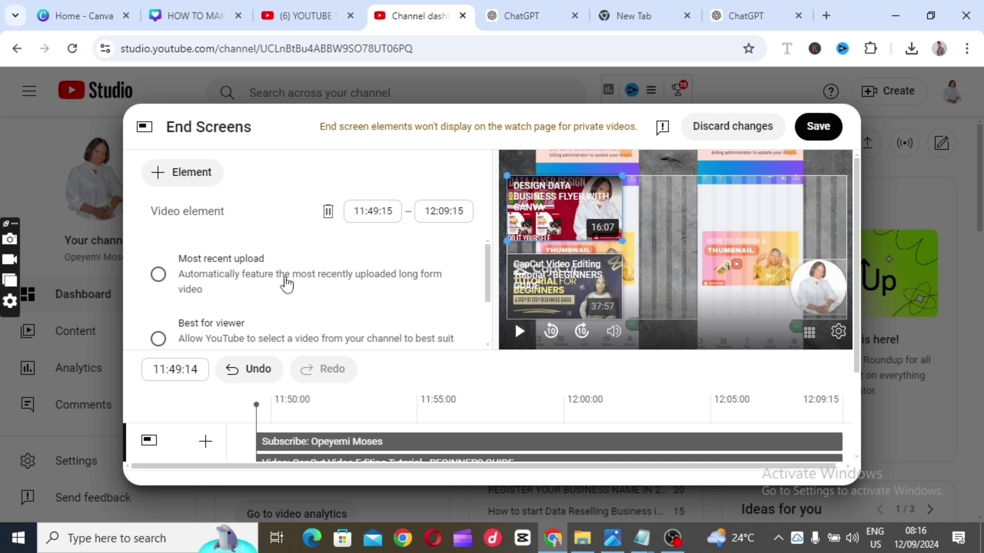
Save the end screen and advance past the copyright Checks to the Visibility step
left_click(818, 129)
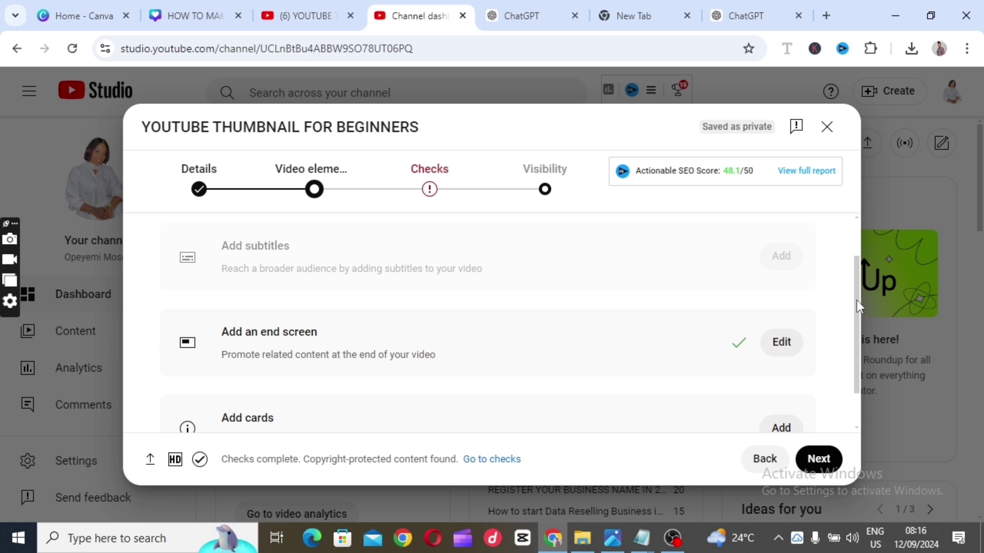
left_click_drag(856, 300, 855, 360)
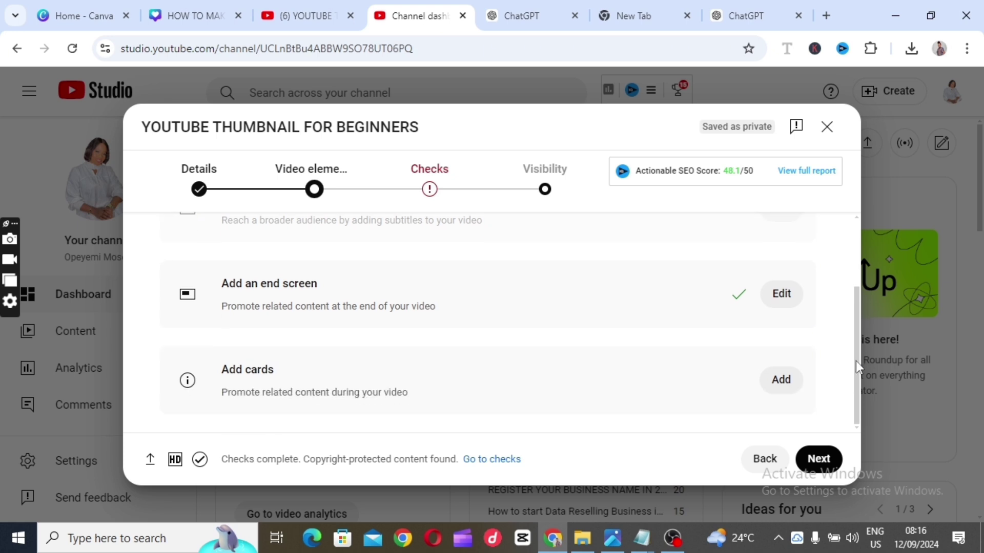
left_click(818, 459)
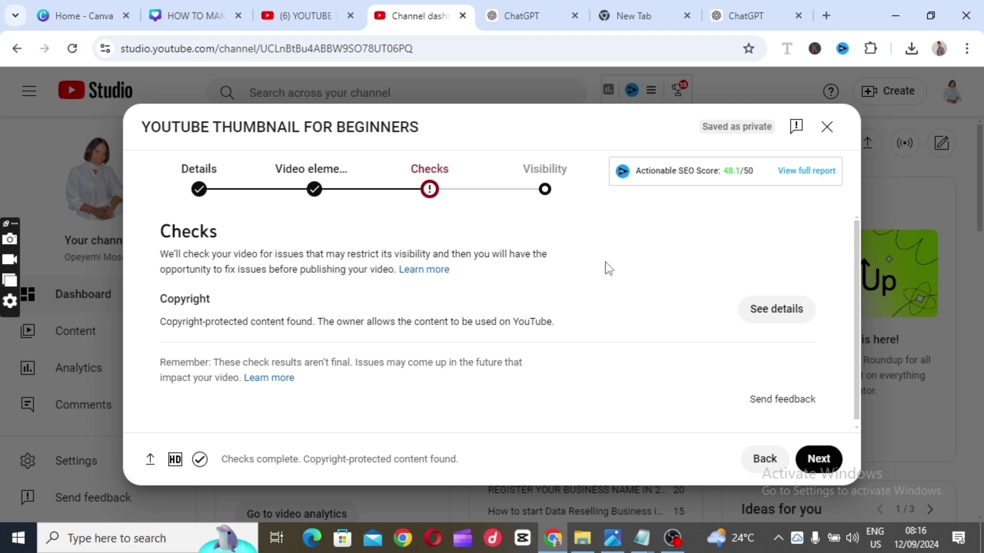
left_click(819, 459)
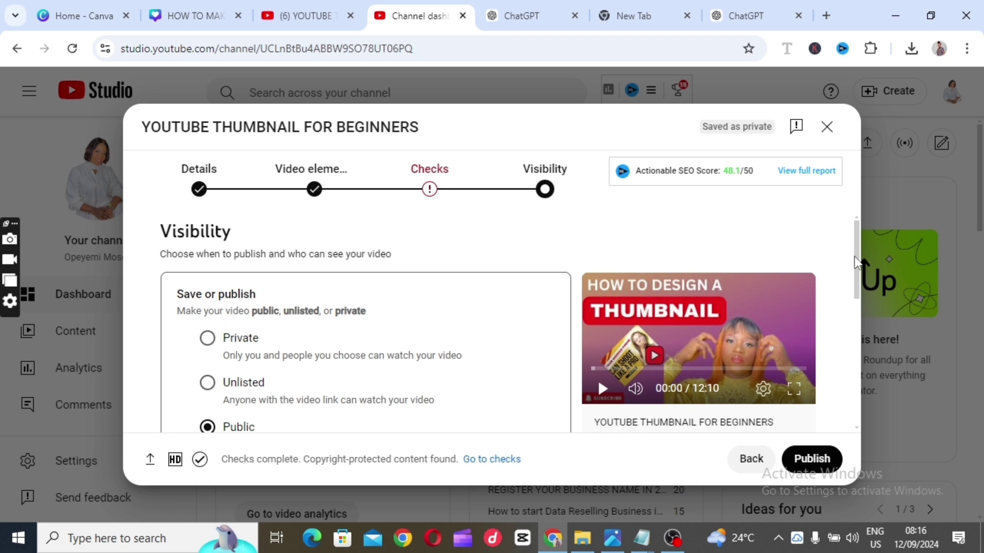
Scroll down the Visibility step to review Public and the pre-publish checks
left_click_drag(857, 261, 863, 289)
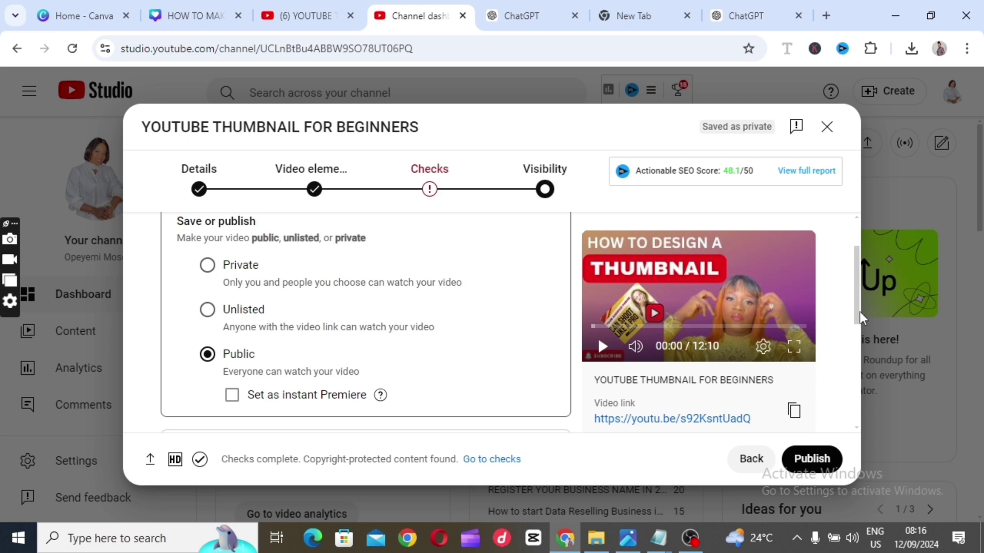
left_click_drag(861, 315, 856, 428)
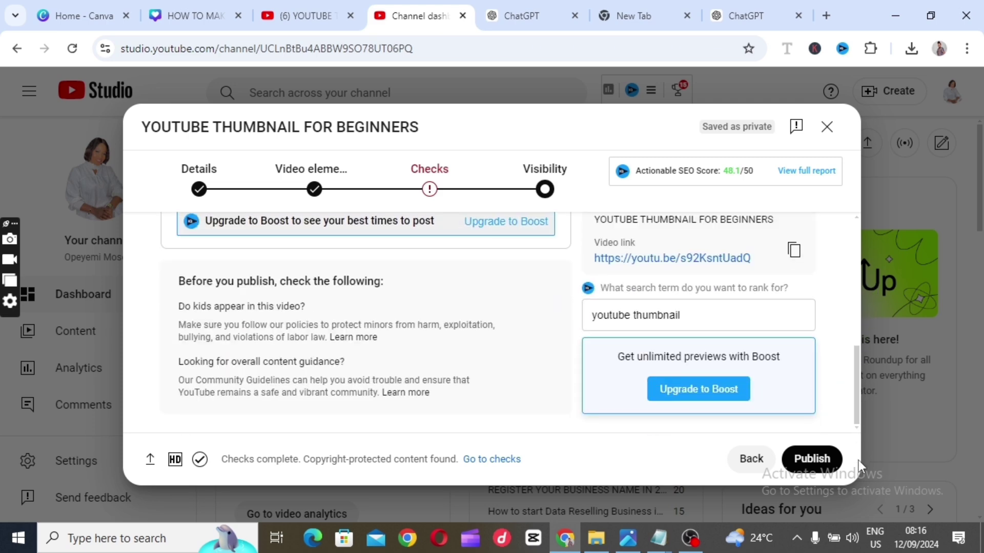